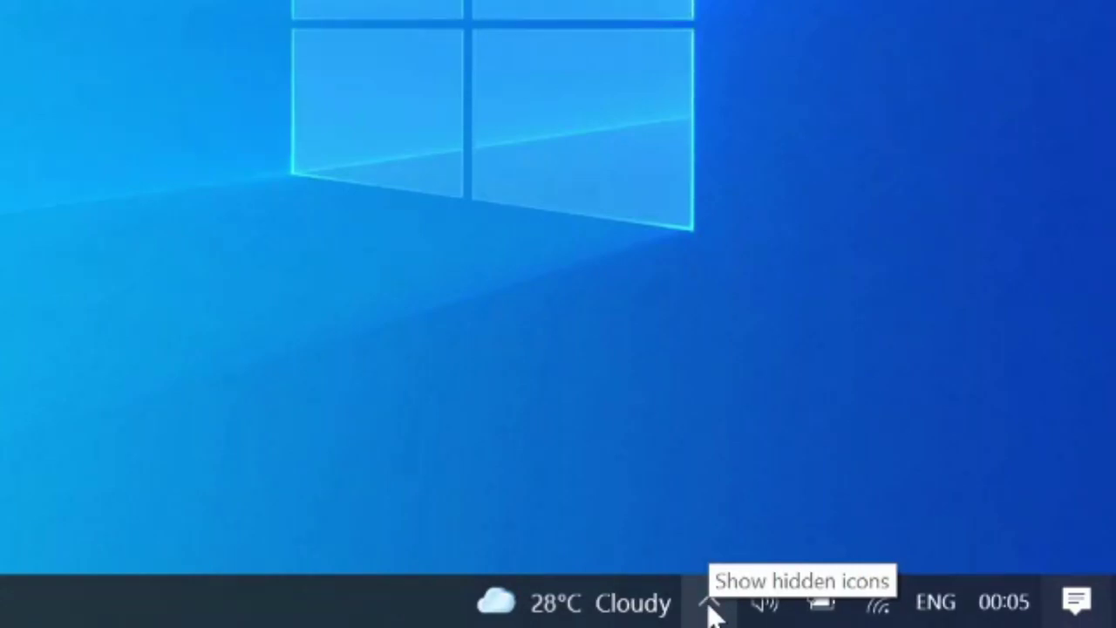
# Step: Quit Discord completely from its hidden system tray icon
pyautogui.click(710, 605)
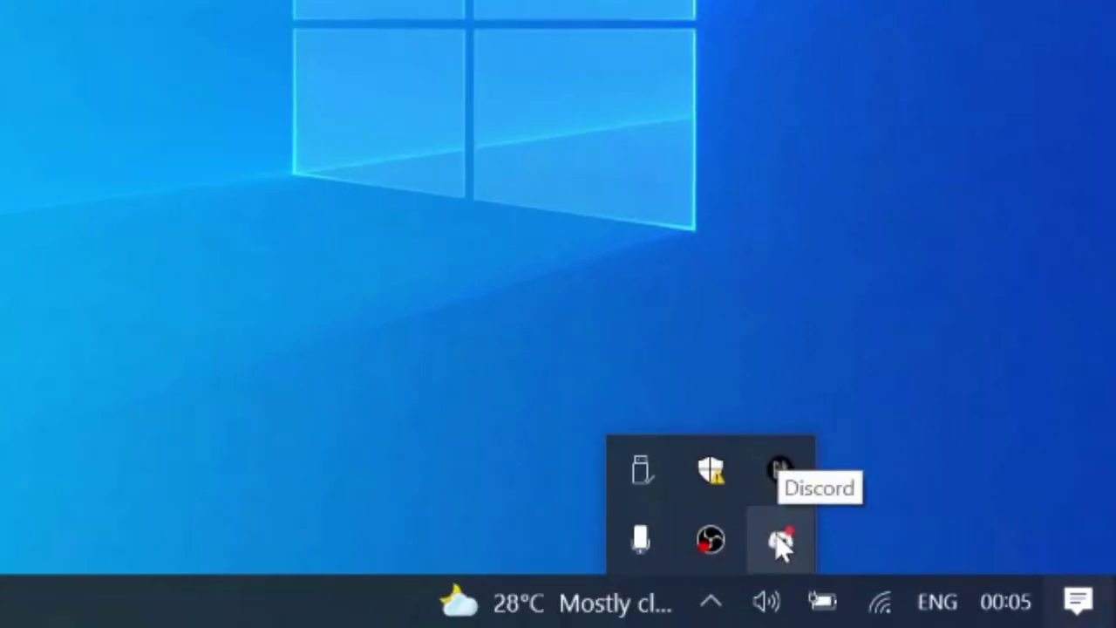
pyautogui.rightClick(781, 543)
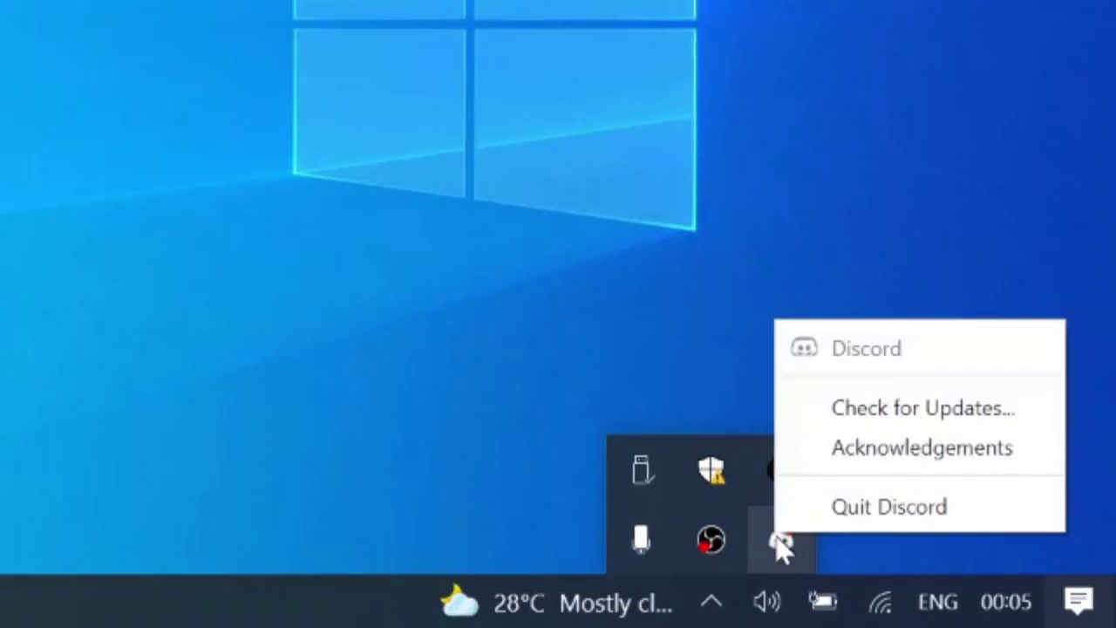
pyautogui.click(859, 511)
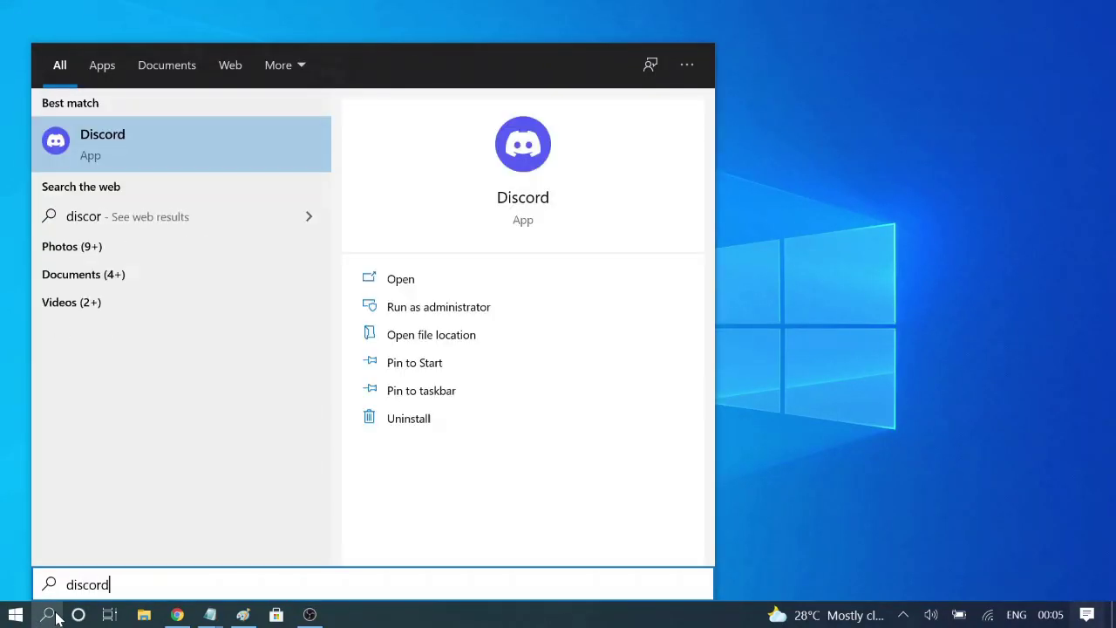
# Step: Launch Discord again from the Windows search for "discord" and maximize its window
pyautogui.press('Return')
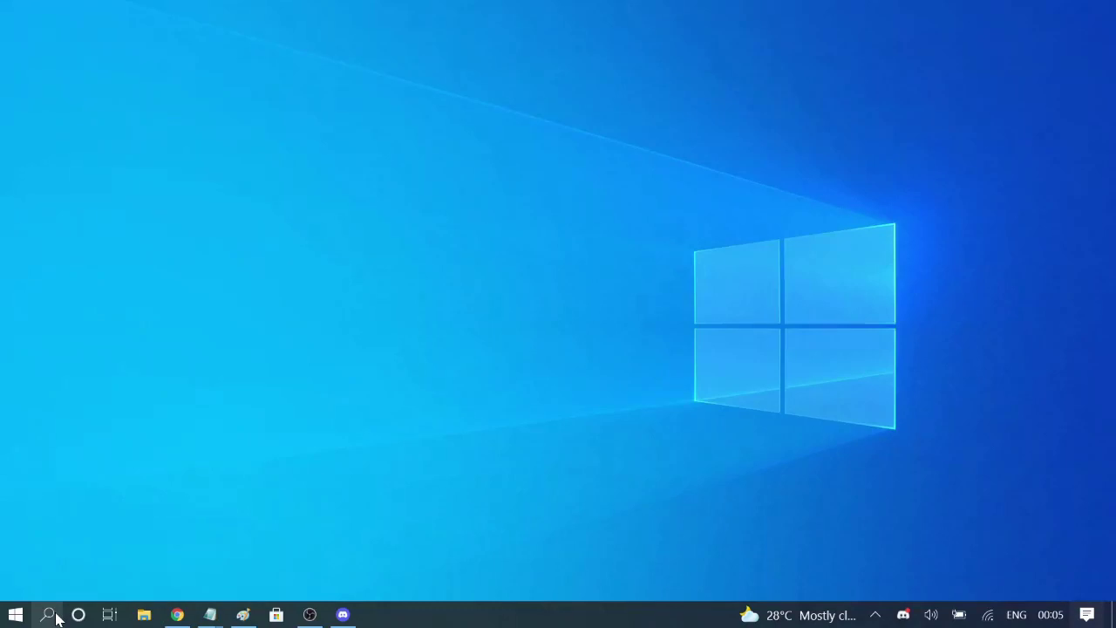
pyautogui.click(342, 615)
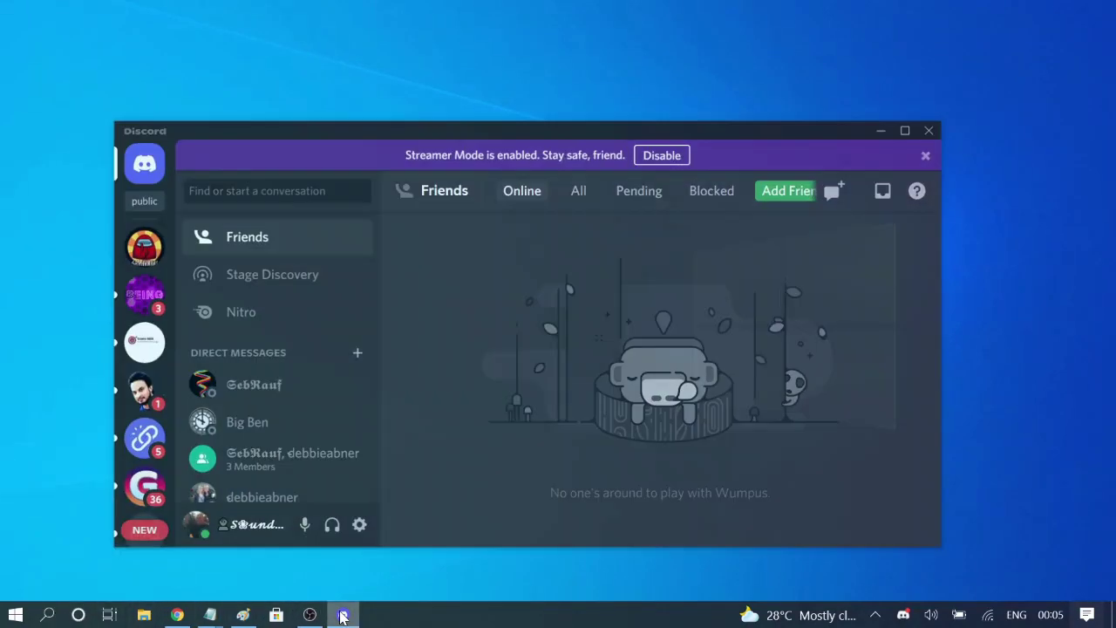
pyautogui.click(916, 117)
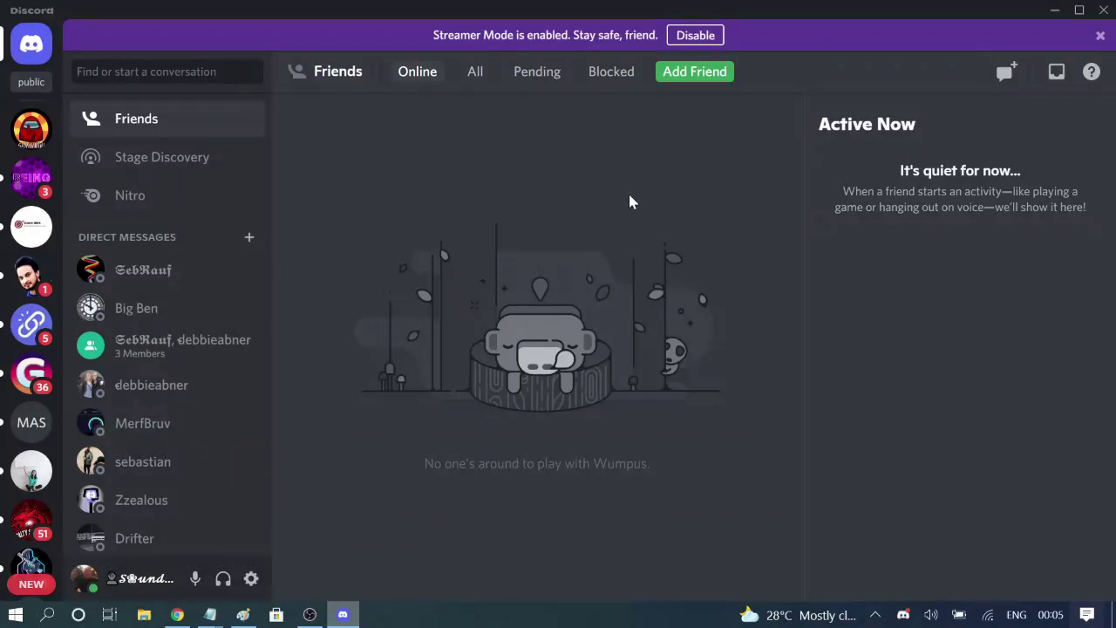
# Step: Switch to Task Manager and end the Discord (32 bit) task
pyautogui.rightClick(506, 617)
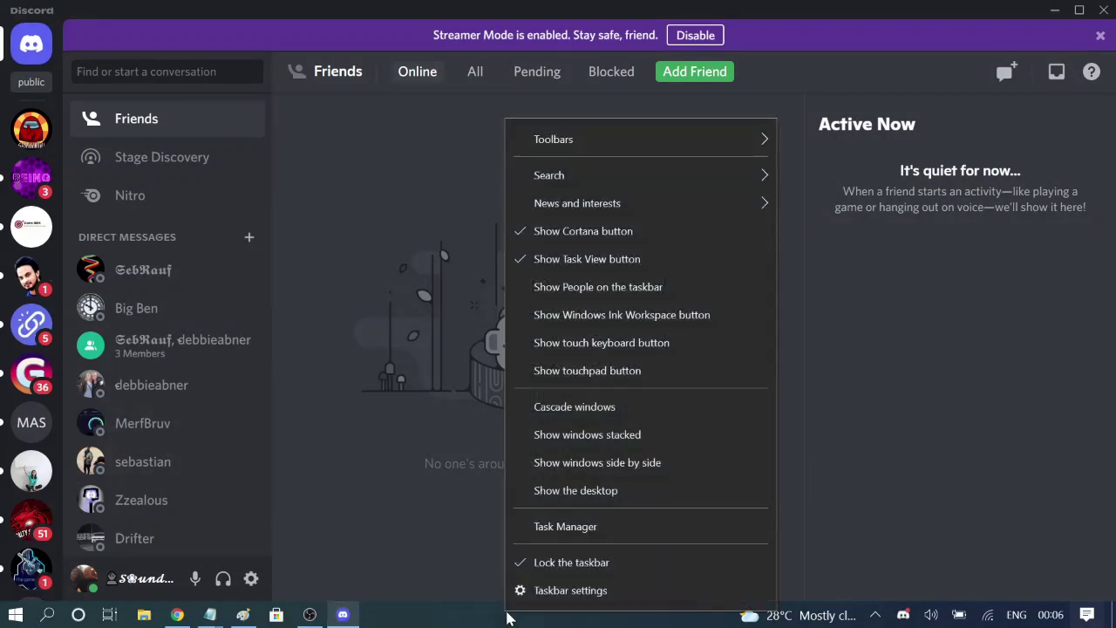
pyautogui.click(565, 527)
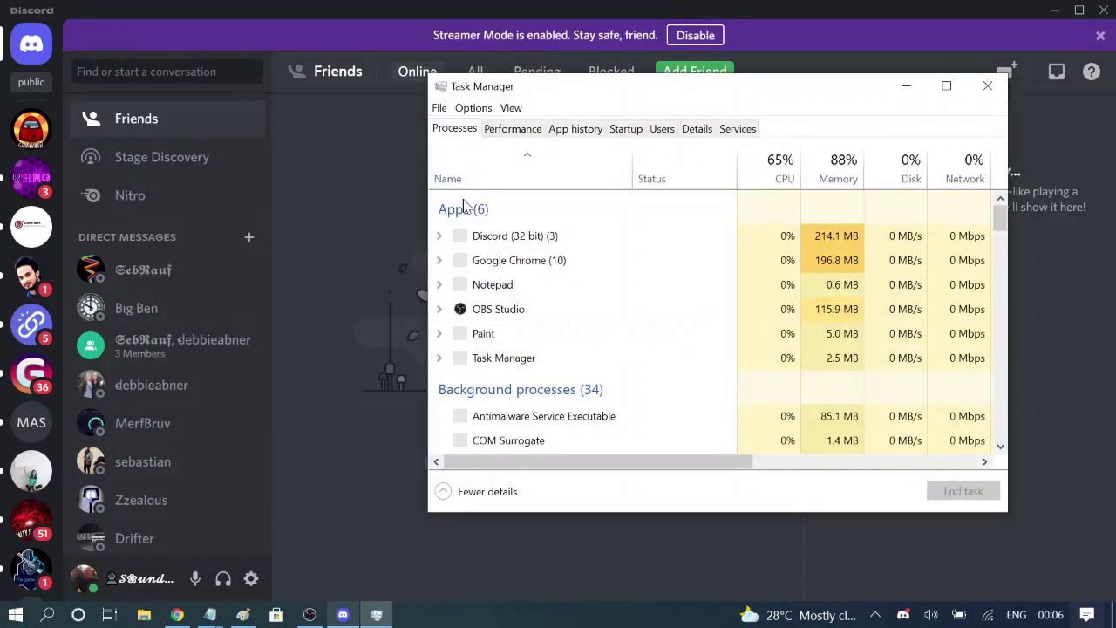
pyautogui.click(523, 240)
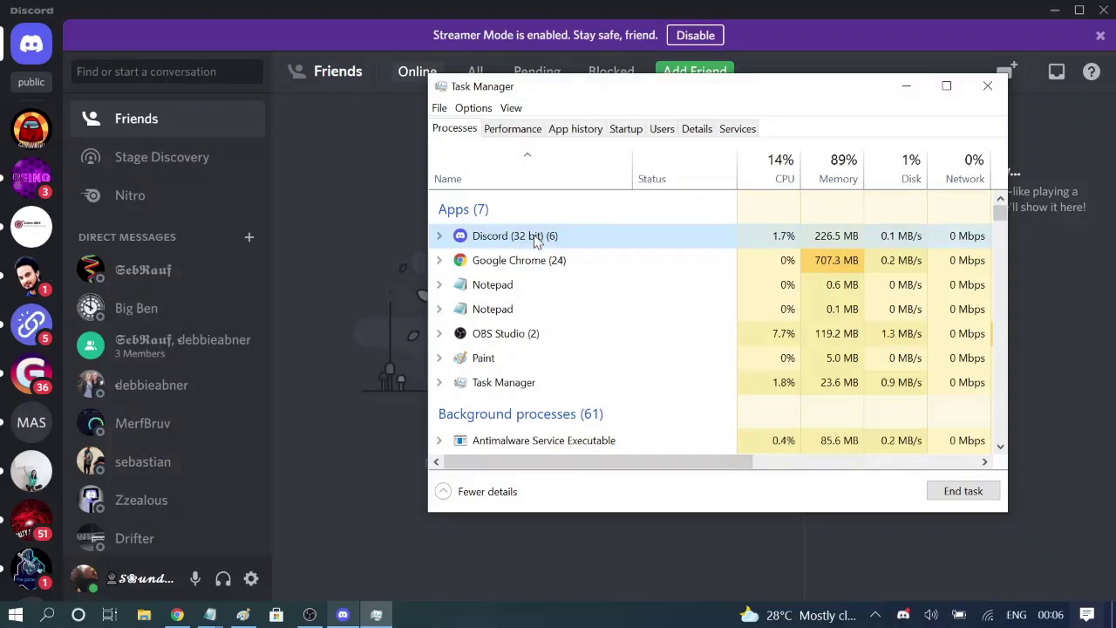
pyautogui.click(959, 491)
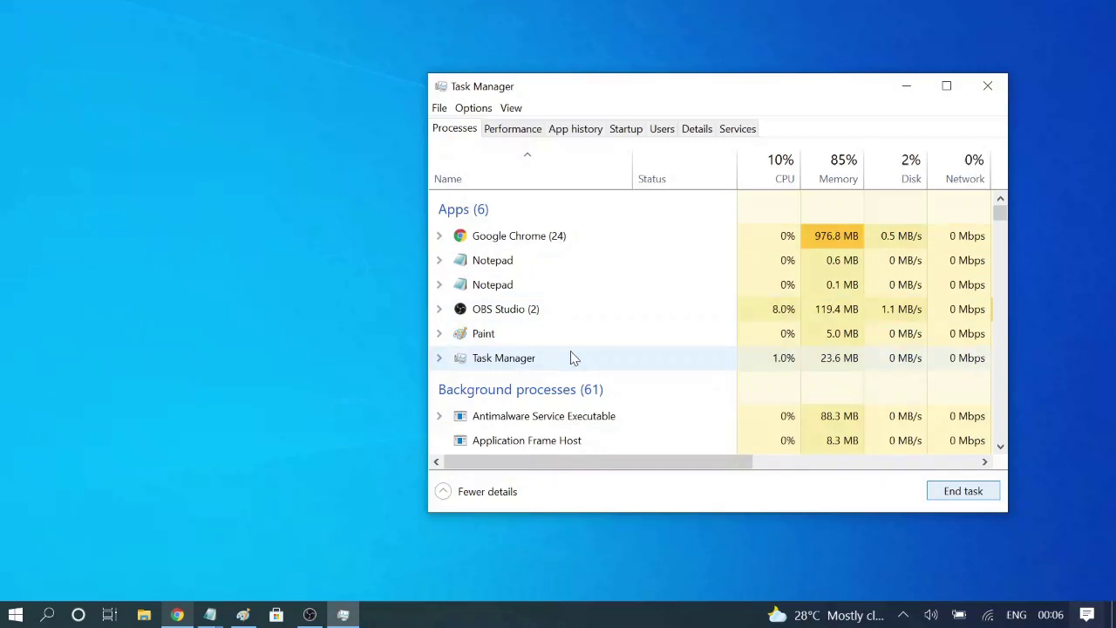
# Step: Examine the background processes in Task Manager for programs that could be ended
pyautogui.scroll(-3, 1001, 221)
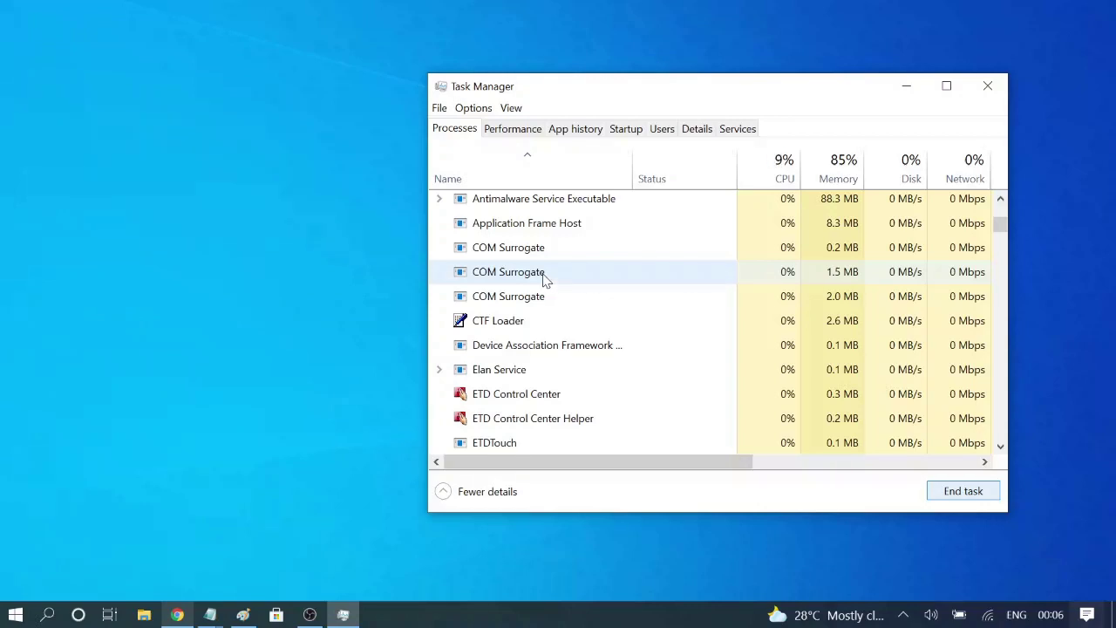
pyautogui.scroll(1, 1000, 220)
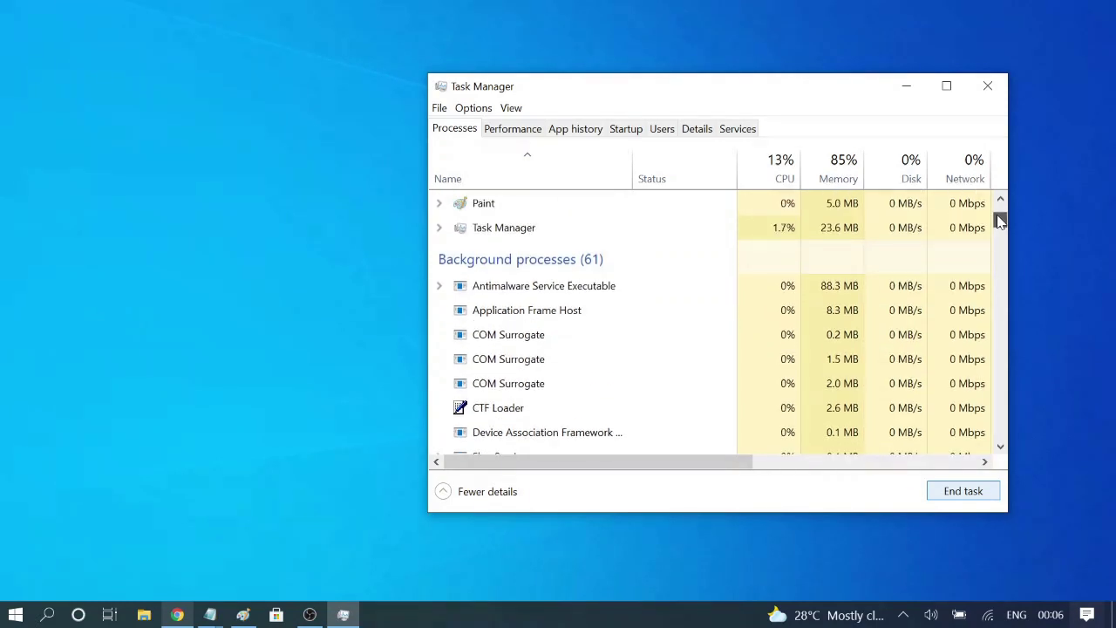
pyautogui.click(584, 316)
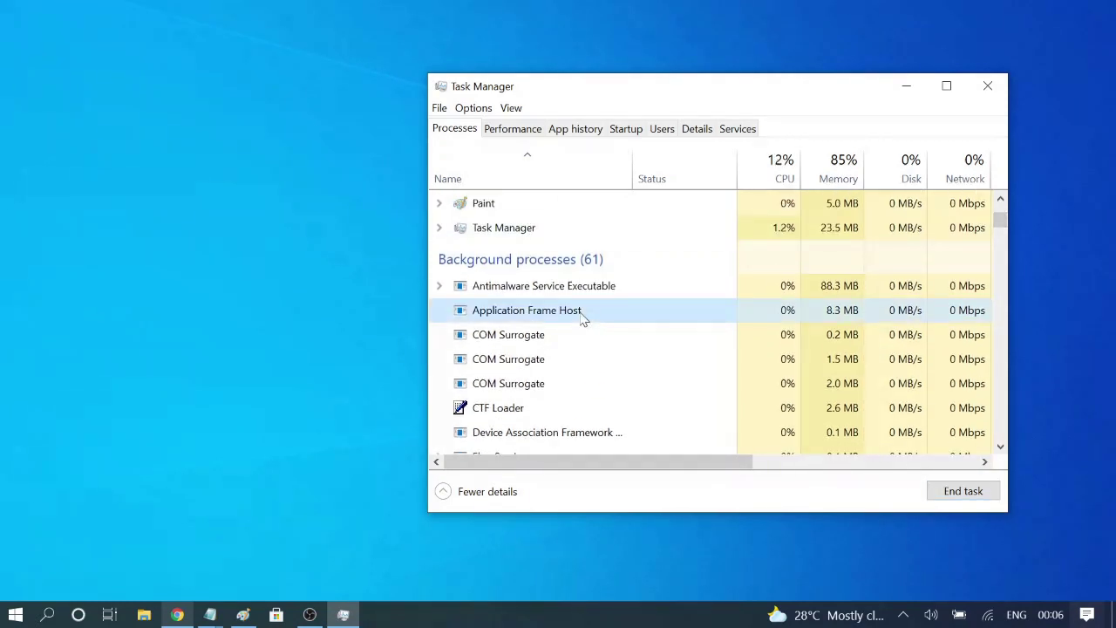
pyautogui.scroll(-1, 586, 316)
pyautogui.scroll(-4, 585, 317)
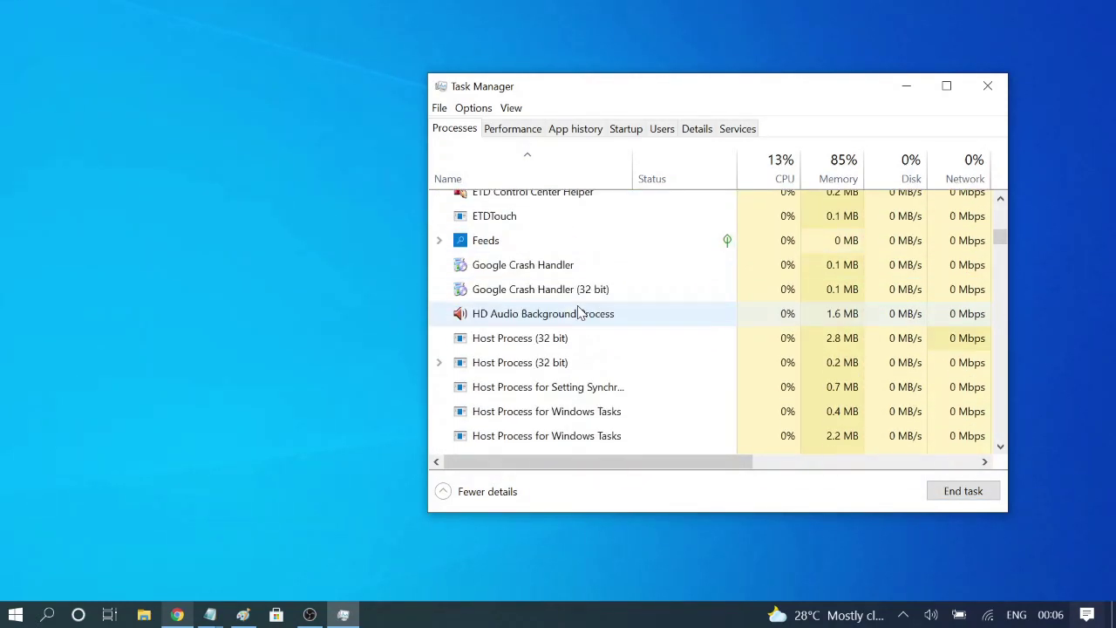
pyautogui.scroll(-1, 577, 310)
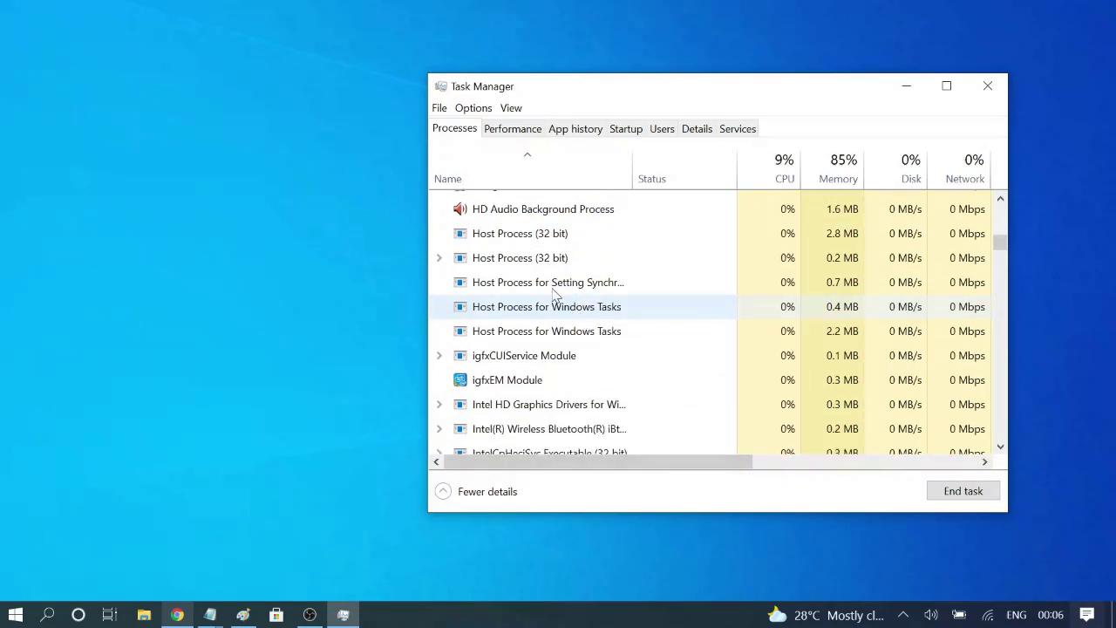
pyautogui.scroll(-2, 536, 292)
pyautogui.scroll(-1, 523, 300)
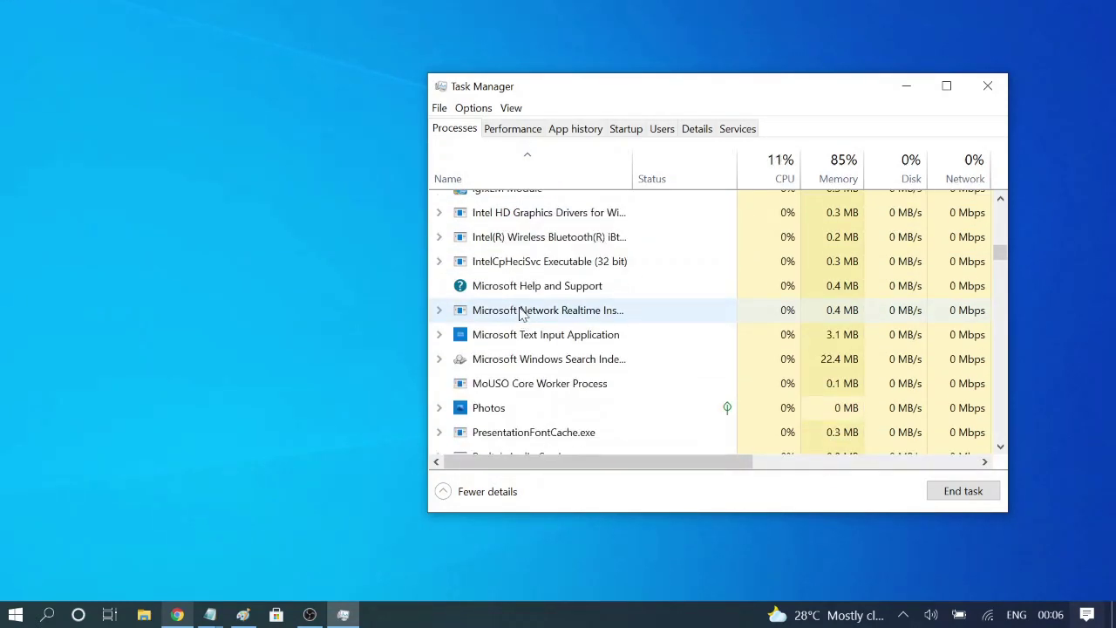
pyautogui.scroll(-1, 513, 312)
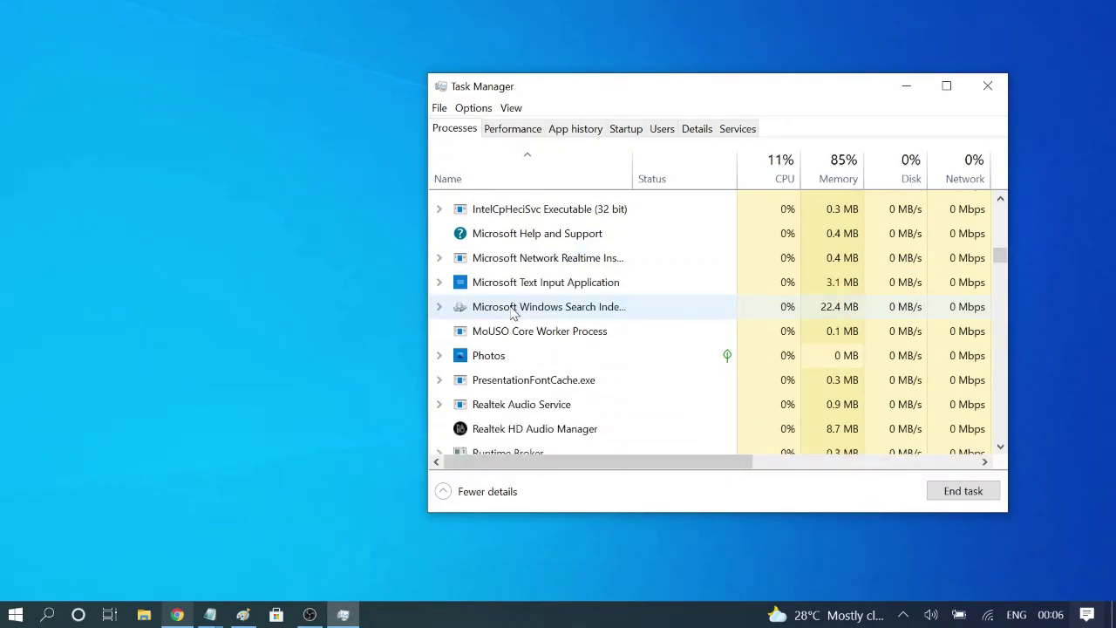
pyautogui.scroll(-1, 513, 314)
pyautogui.click(512, 348)
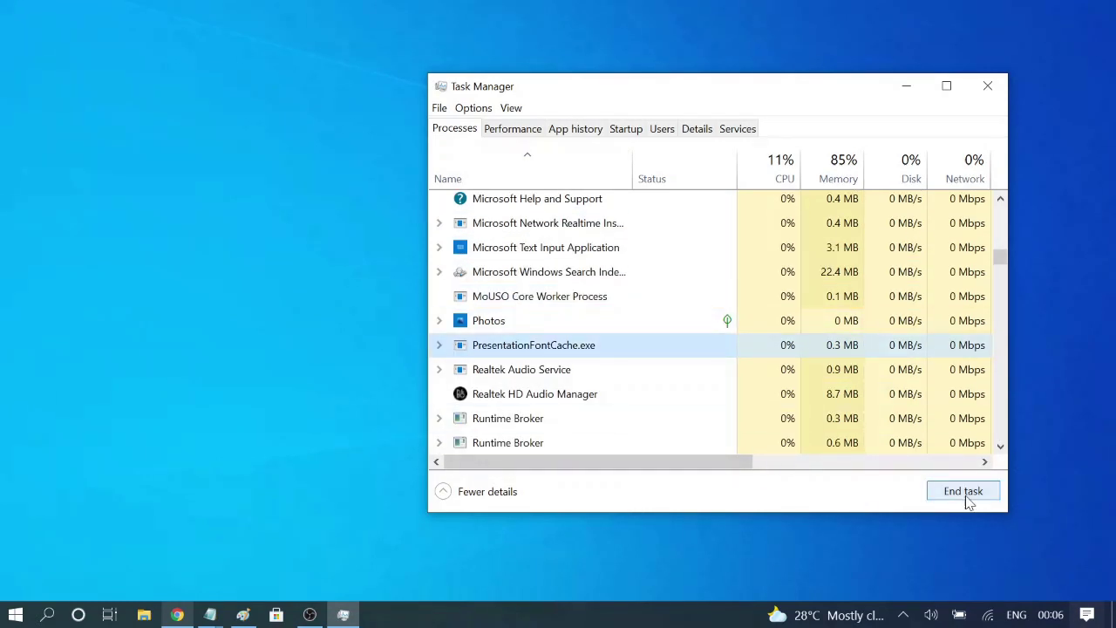
pyautogui.scroll(-1, 610, 332)
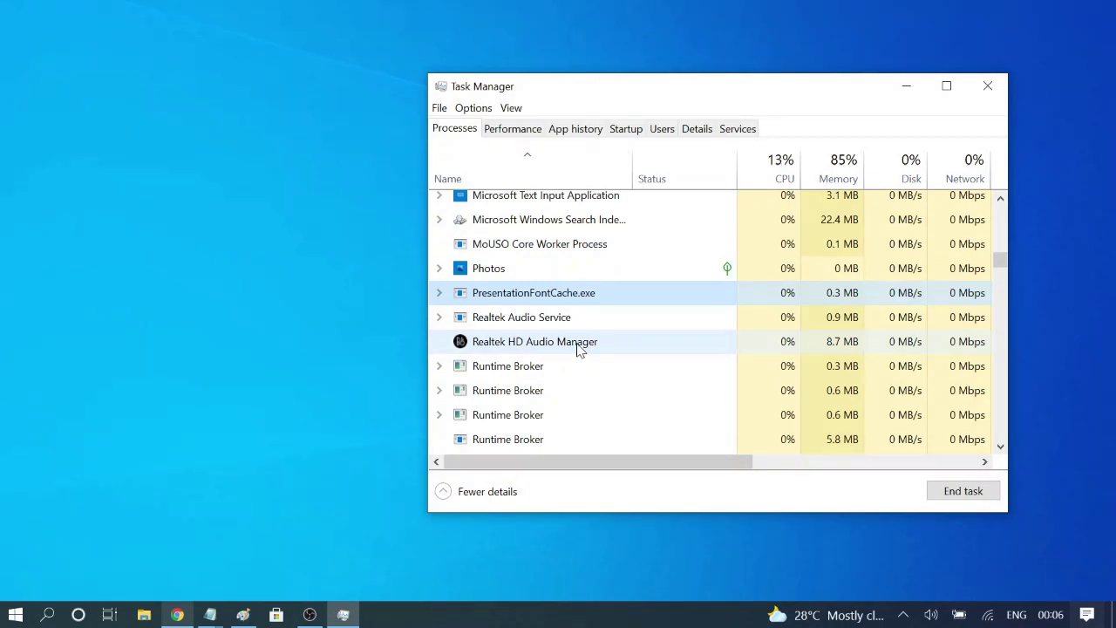
pyautogui.click(580, 348)
pyautogui.scroll(-2, 558, 331)
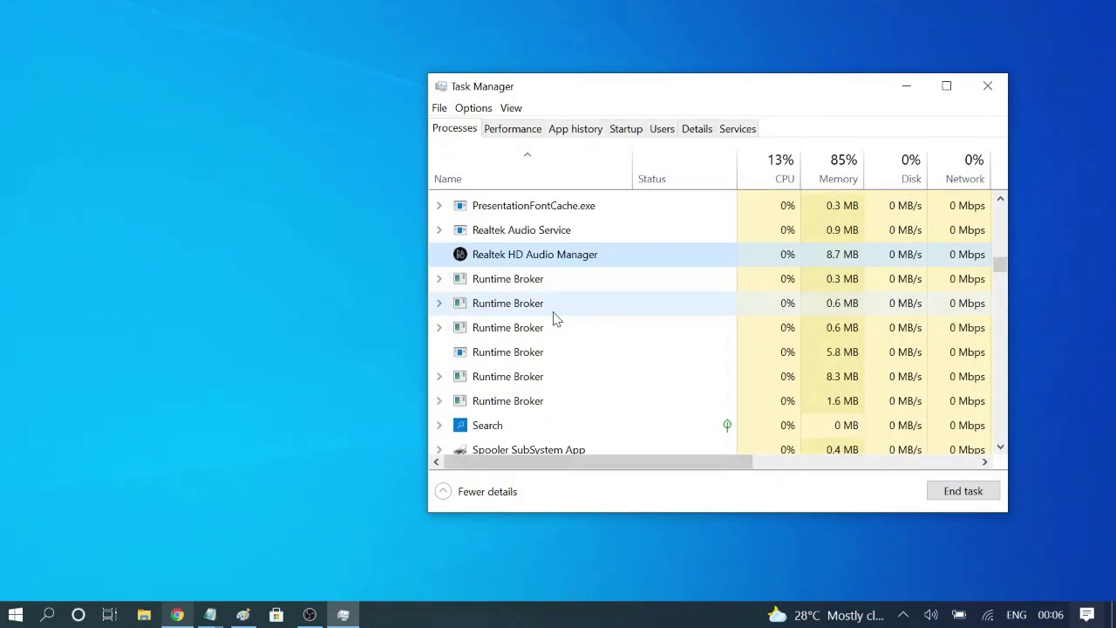
pyautogui.scroll(-4, 554, 323)
pyautogui.scroll(-1, 549, 339)
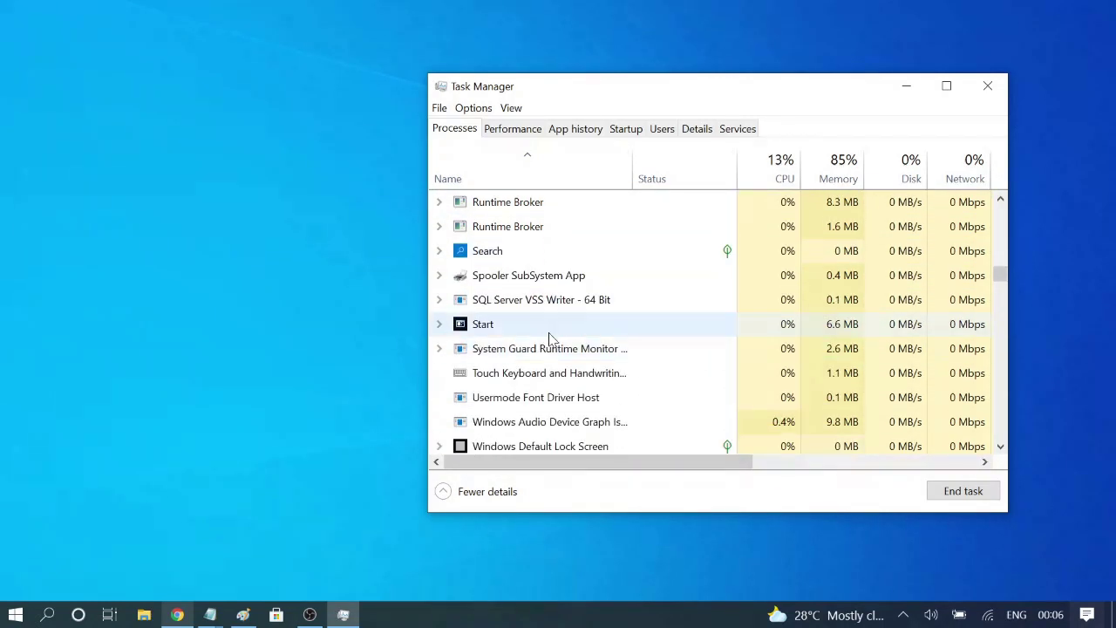
# Step: Search Windows for "discord" and relaunch the Discord app
pyautogui.click(41, 620)
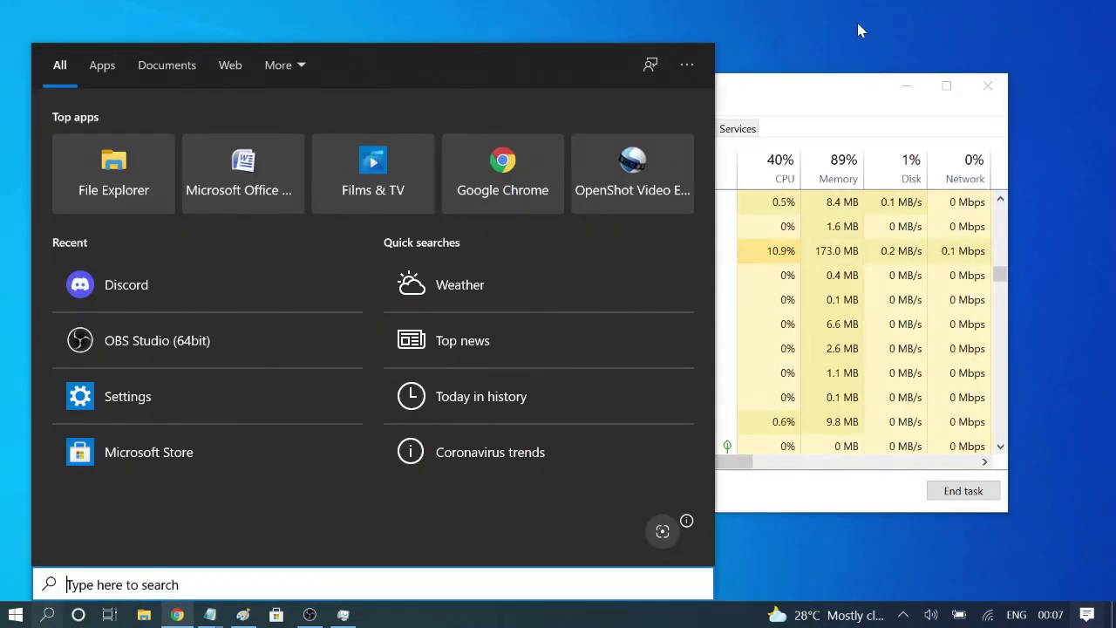
pyautogui.click(41, 621)
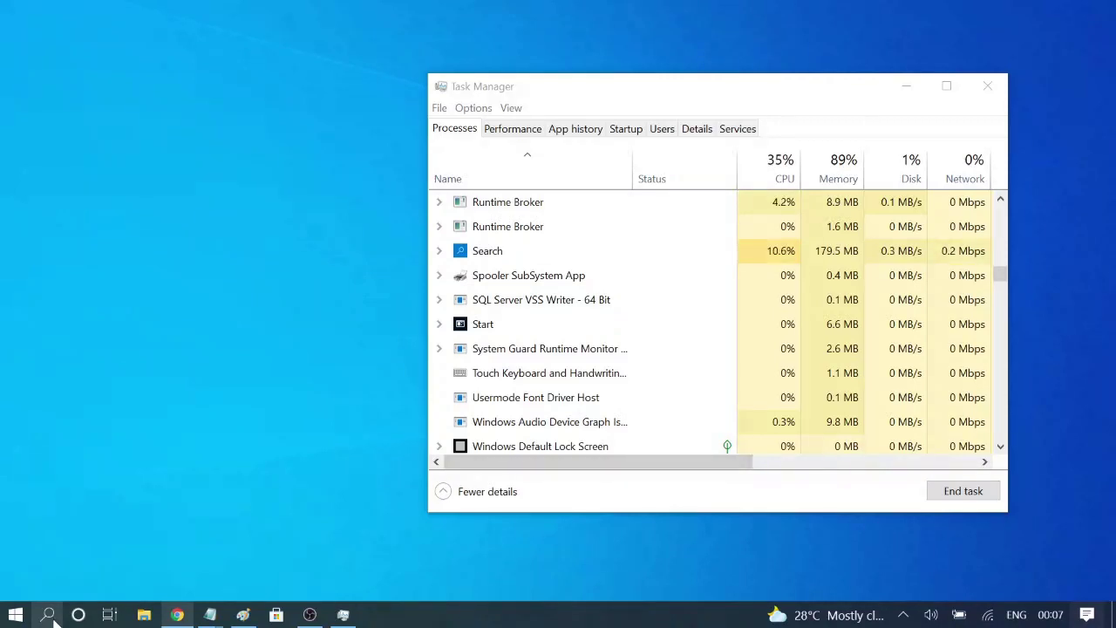
pyautogui.click(53, 617)
pyautogui.write('discord')
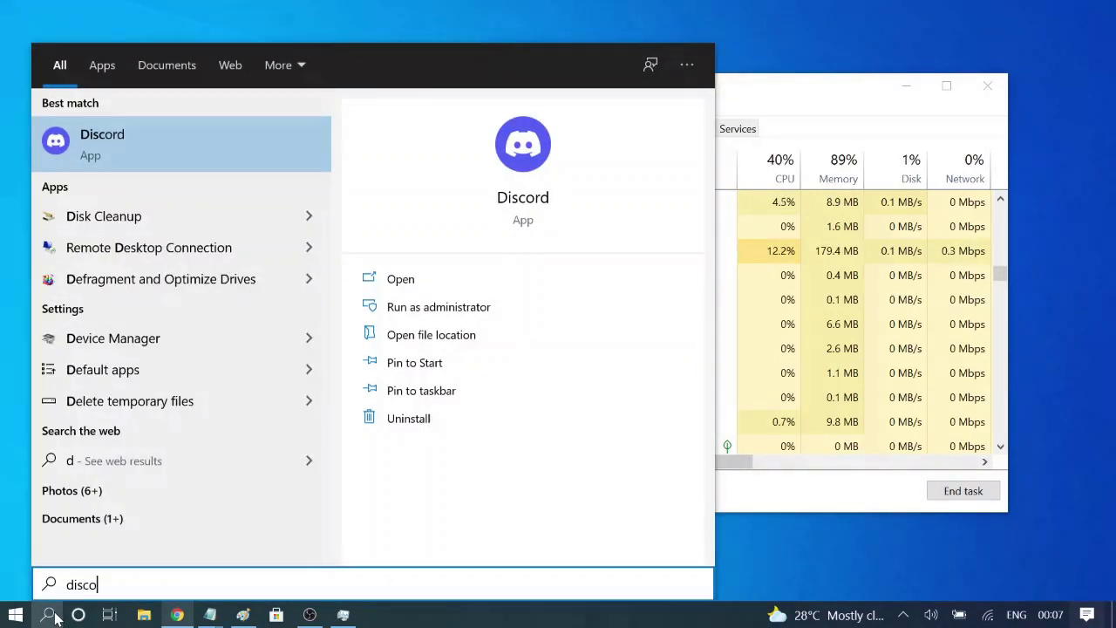
pyautogui.press('Return')
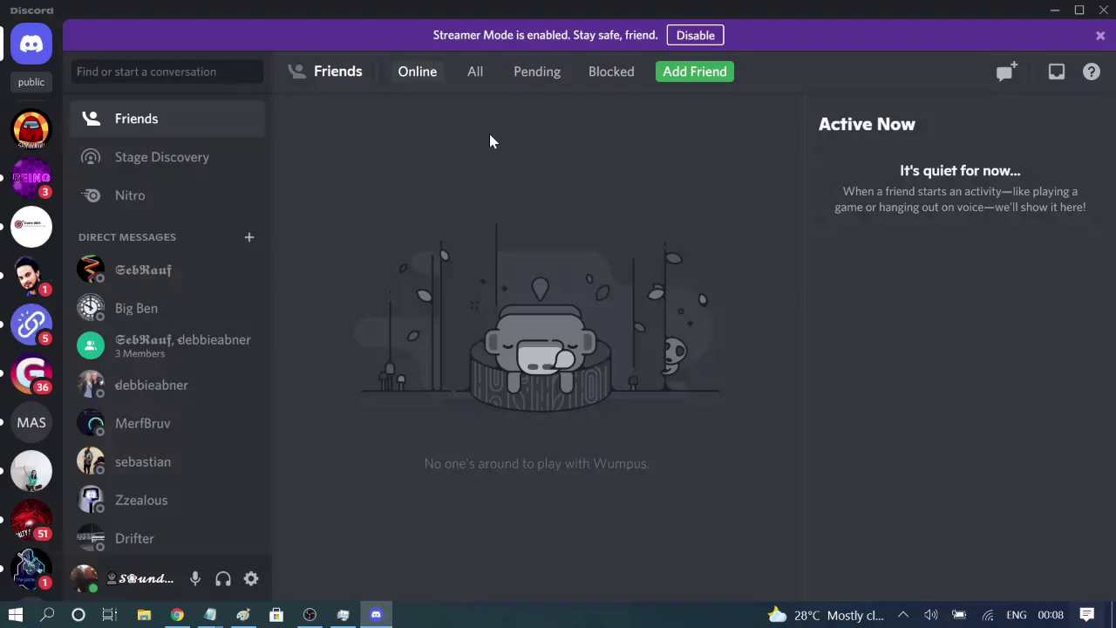
pyautogui.moveTo(375, 614)
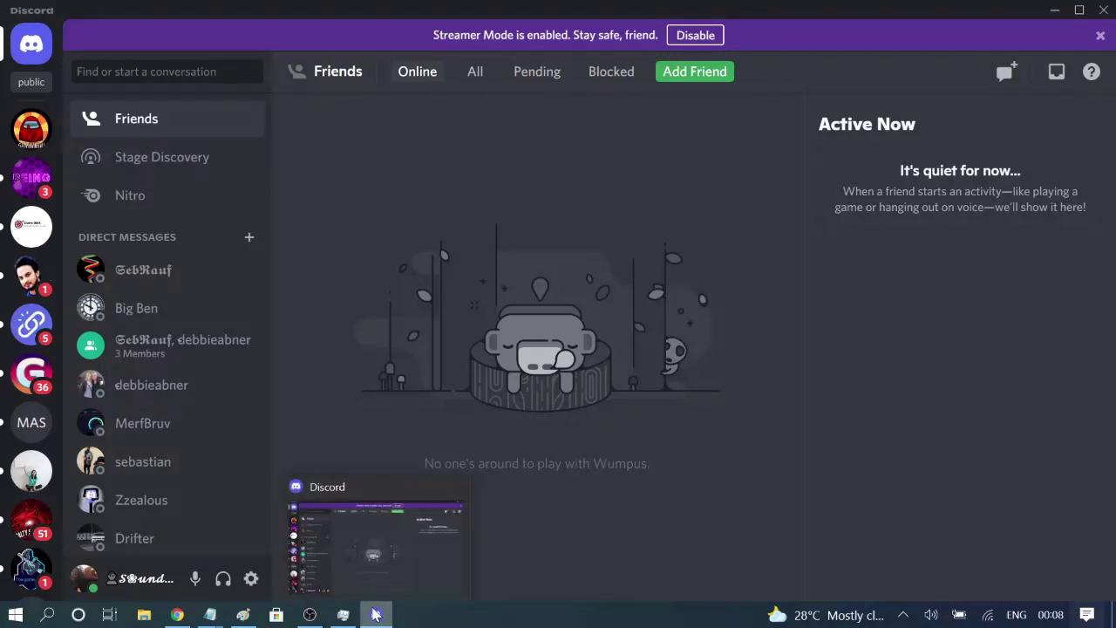